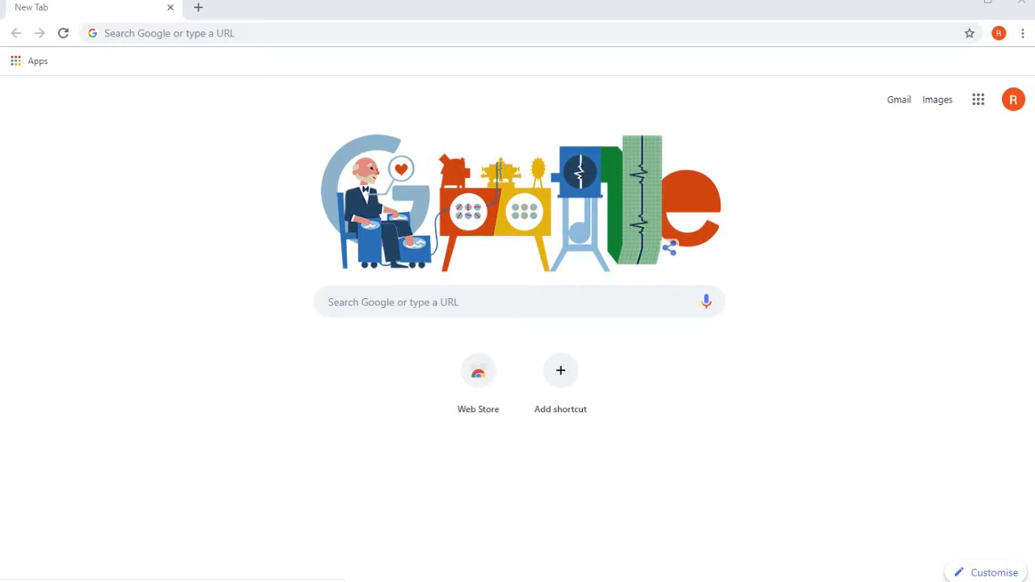
Go to the moodle.org website and reach its Latest release downloads page.
click(105, 33)
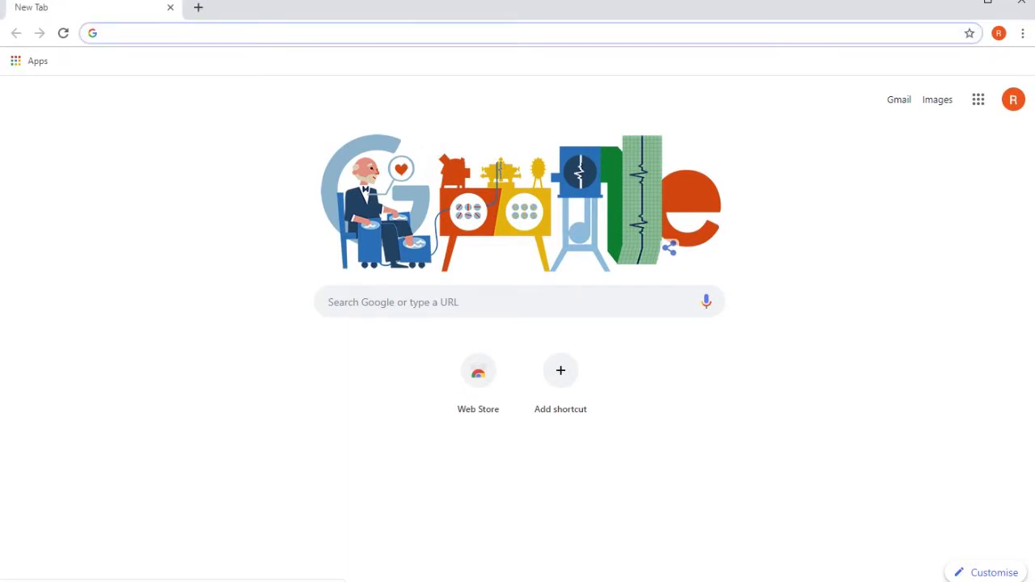
text(moodle.)
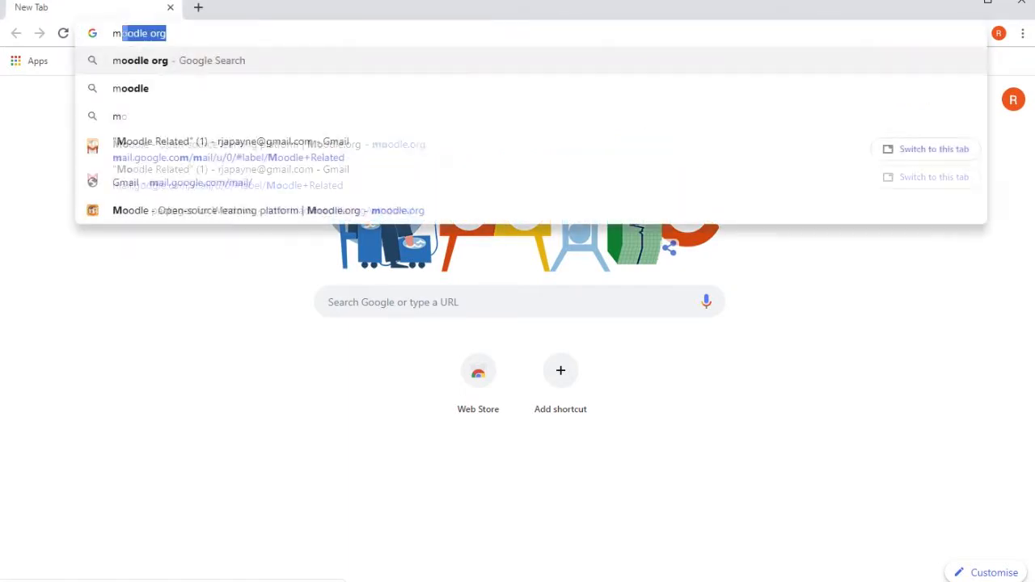
text(org)
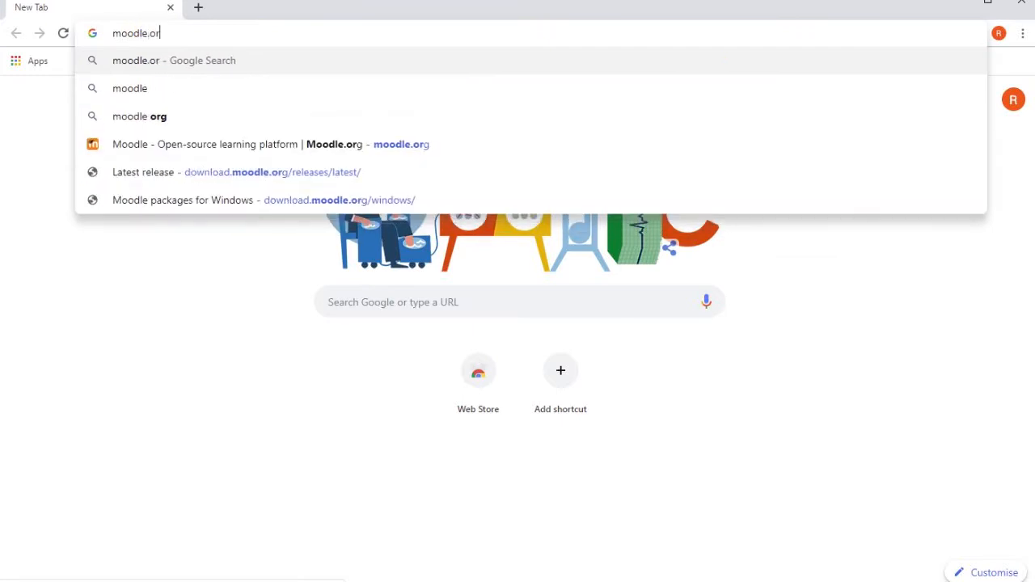
key(Return)
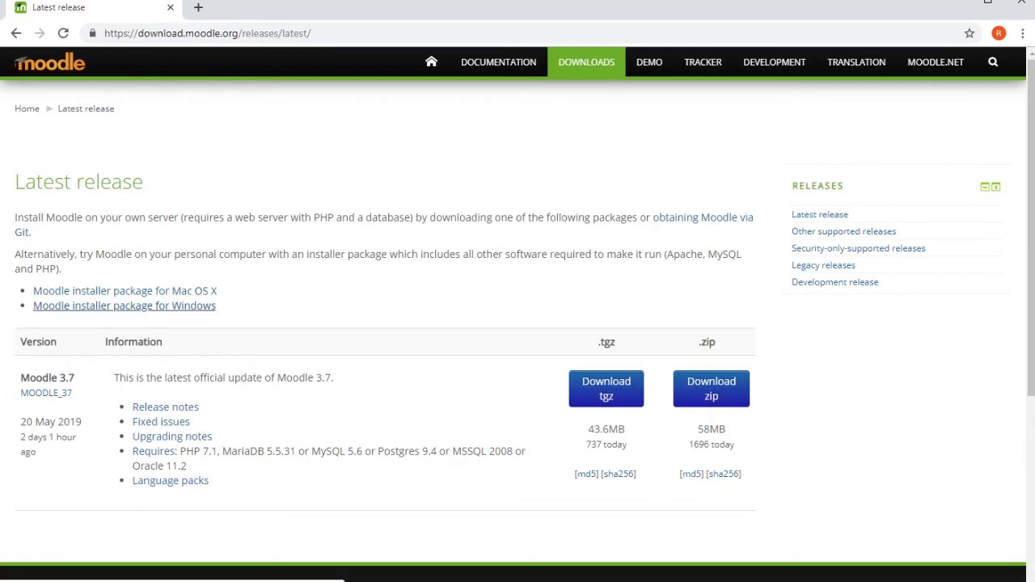
Download the Moodle 3.7 zip from the installer packages for Windows.
click(124, 306)
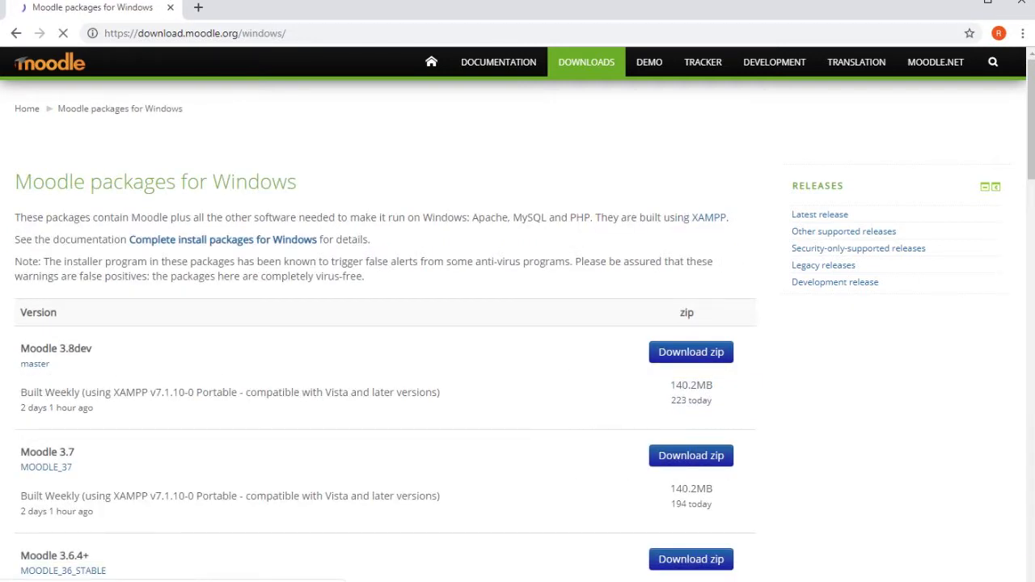
scroll(518, 323, down, 1)
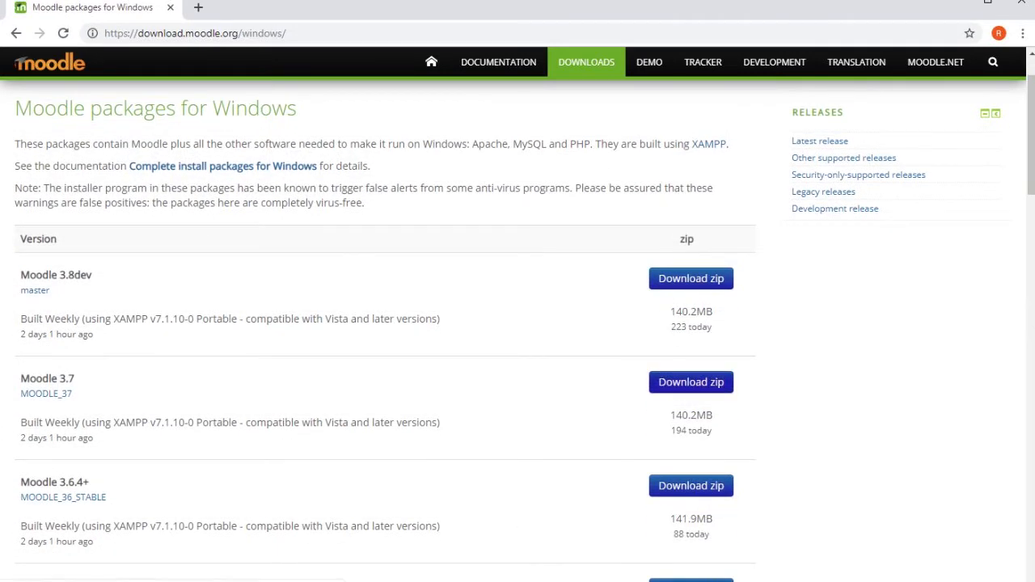
click(691, 382)
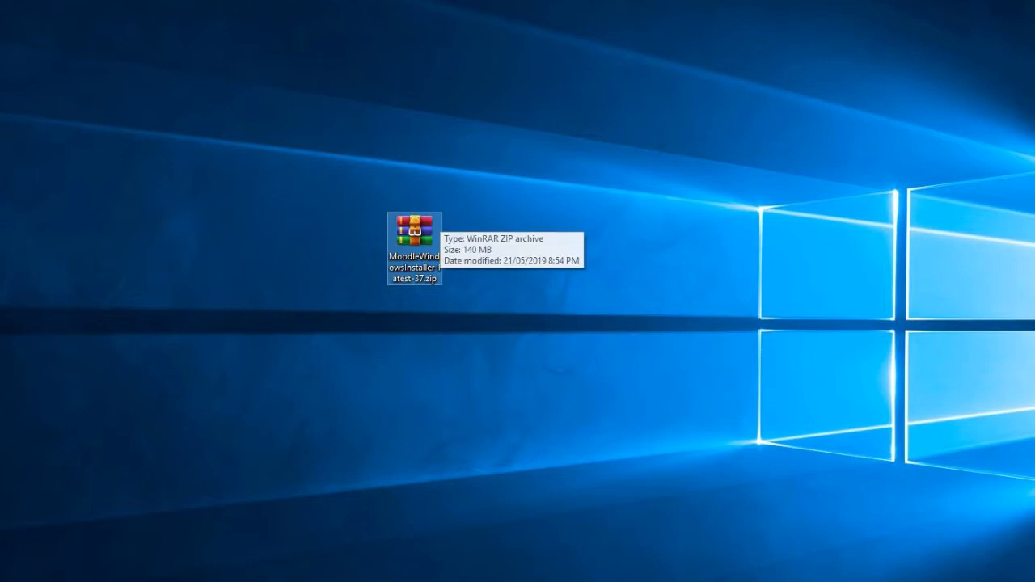
Extract the downloaded Moodle installer zip into a MoodleWindowsInstaller-latest-37 folder on the desktop and space the folder and archive apart.
right_click(412, 228)
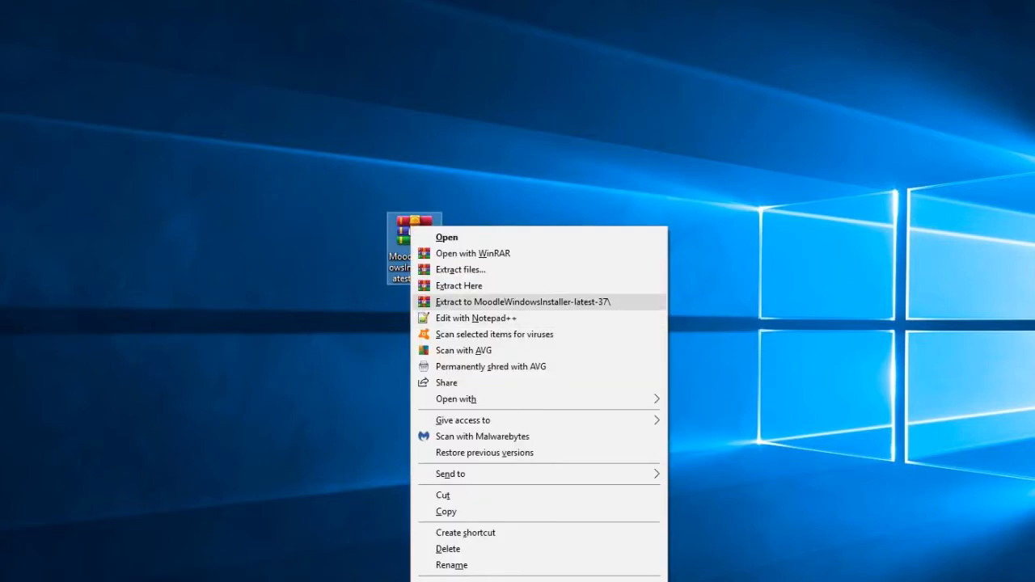
click(523, 302)
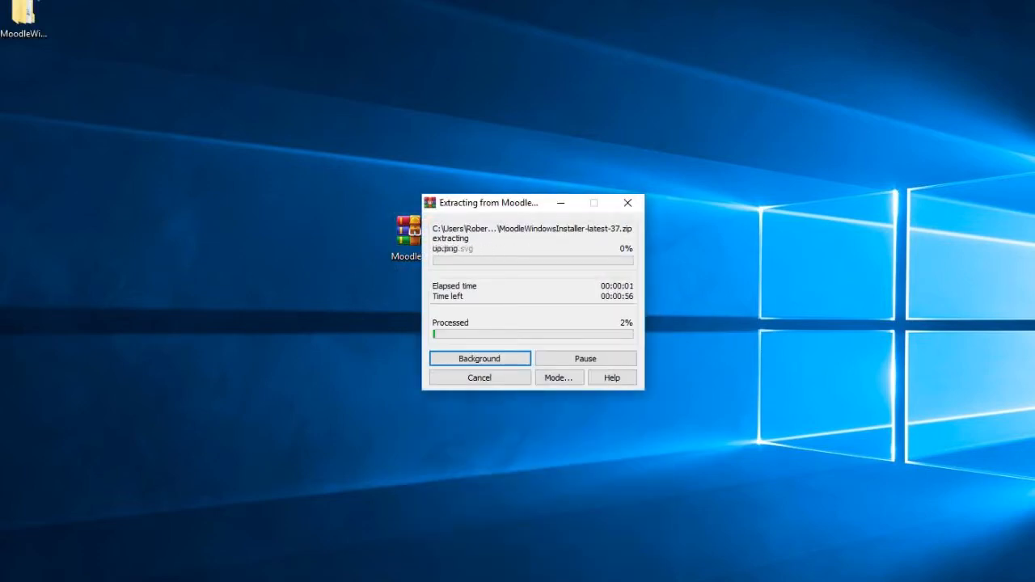
drag(22, 14, 302, 243)
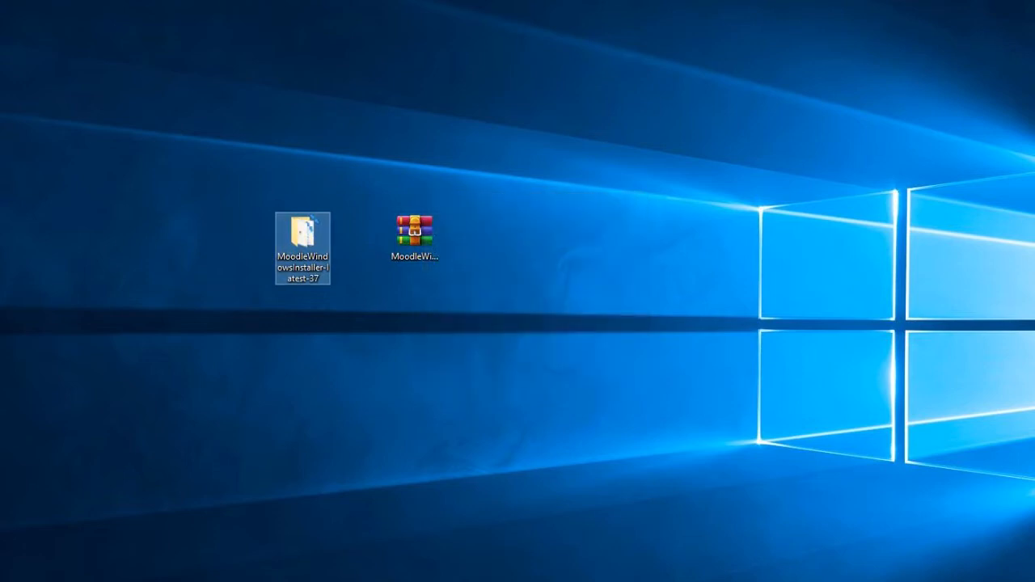
drag(415, 239, 860, 235)
Run Start Moodle.exe from the extracted folder and allow mysqld.exe and Apache HTTP Server through Windows Defender Firewall on public networks.
click(303, 234)
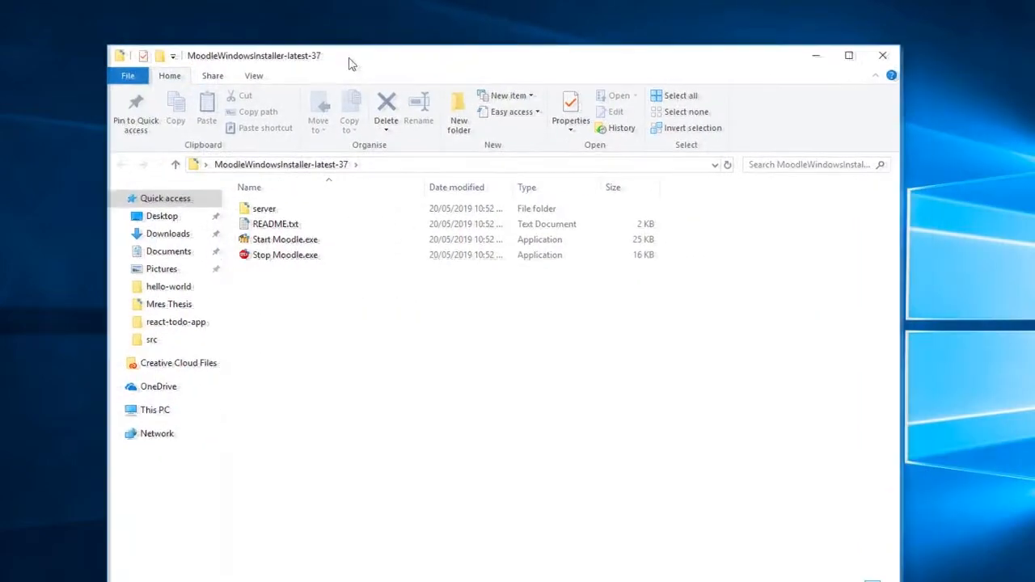
drag(349, 62, 383, 39)
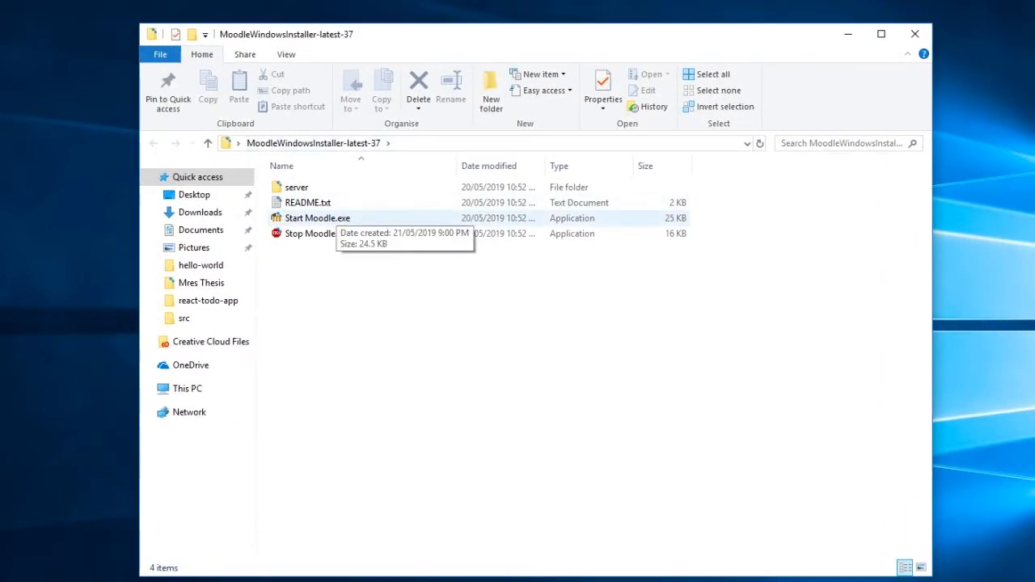
double_click(336, 218)
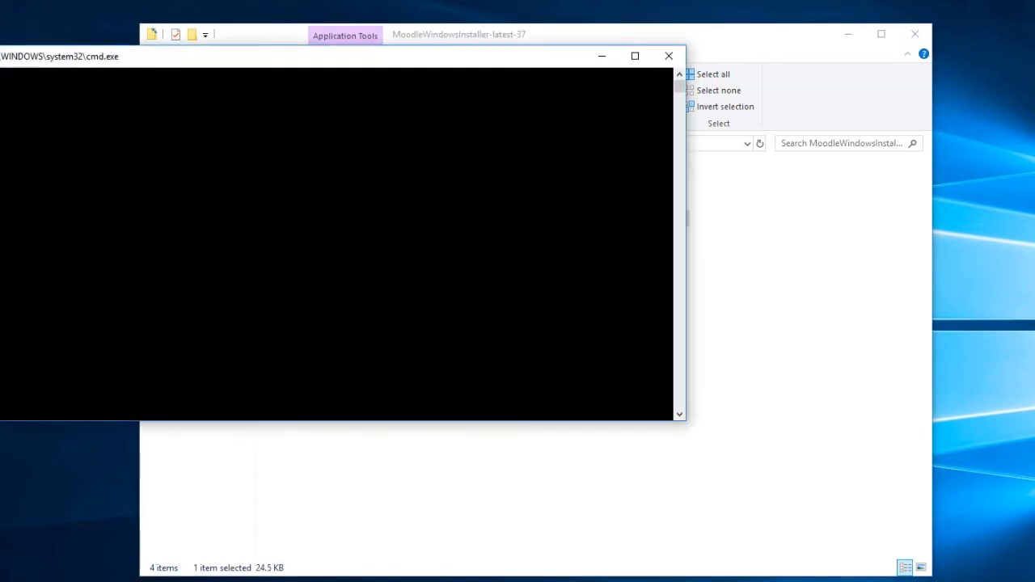
drag(440, 58, 634, 123)
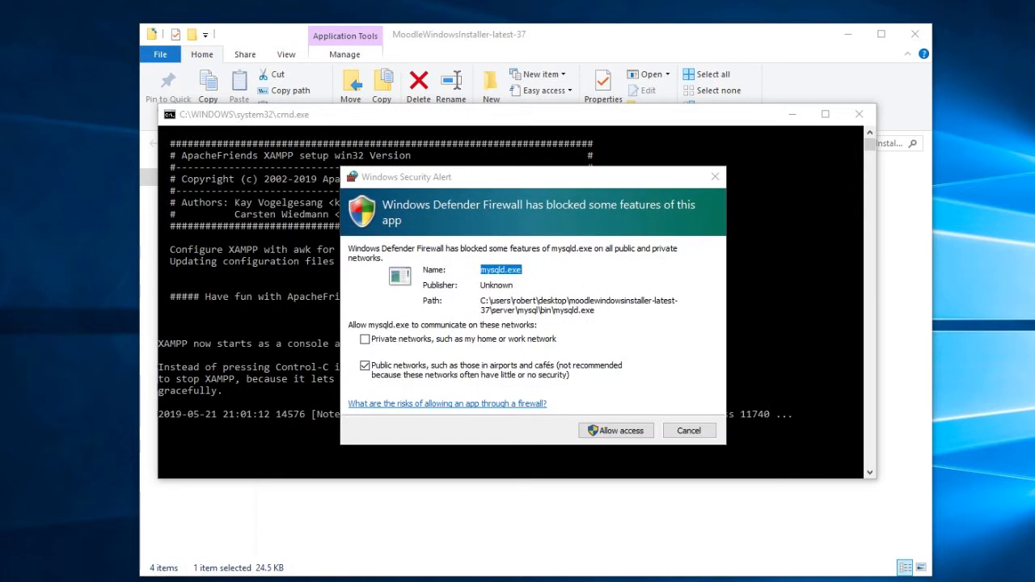
click(616, 431)
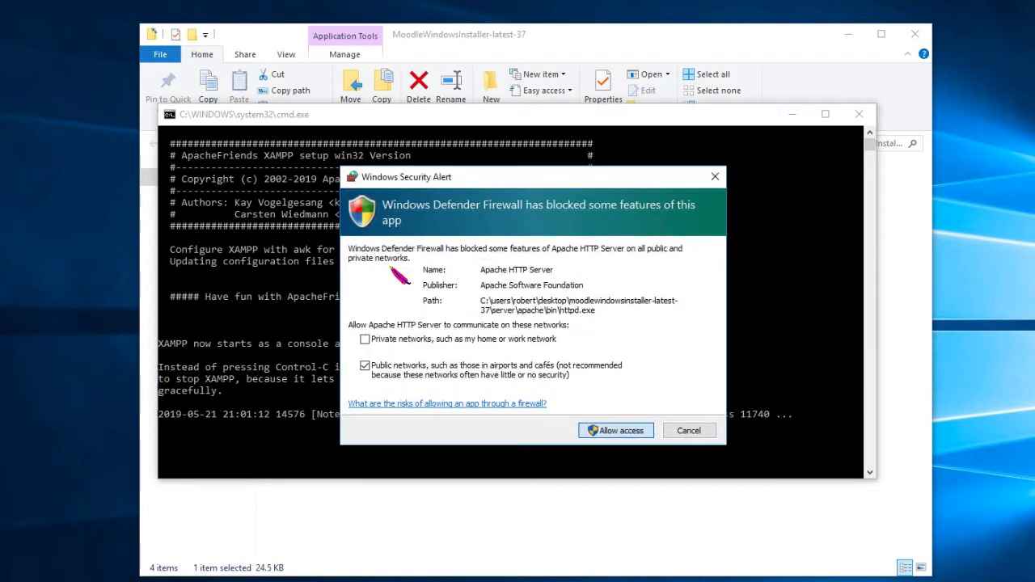
click(616, 431)
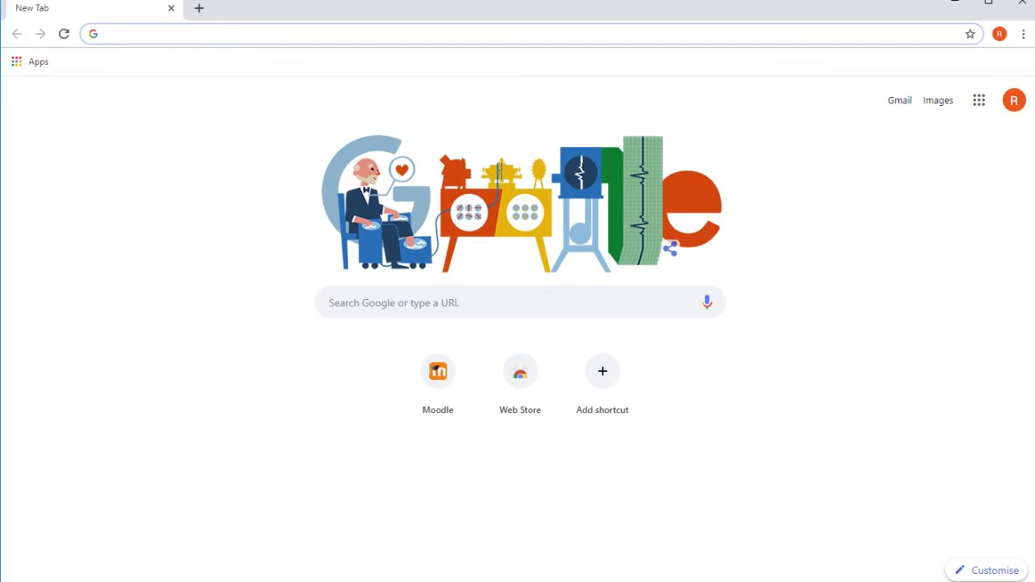
text(localho)
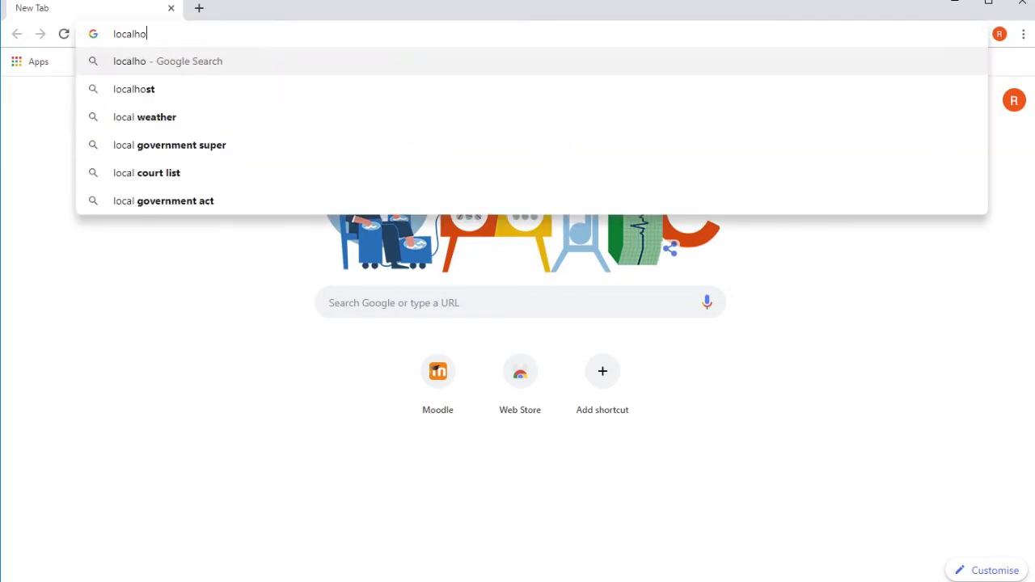
text(s)
key(Down)
key(Return)
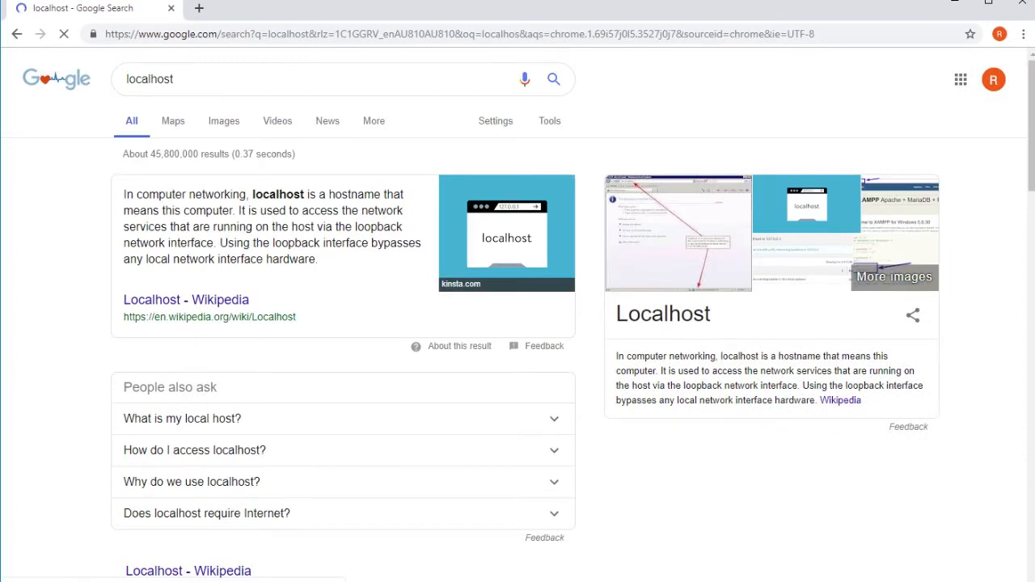
Open the Moodle installation page at localhost in the browser.
key(ctrl+l)
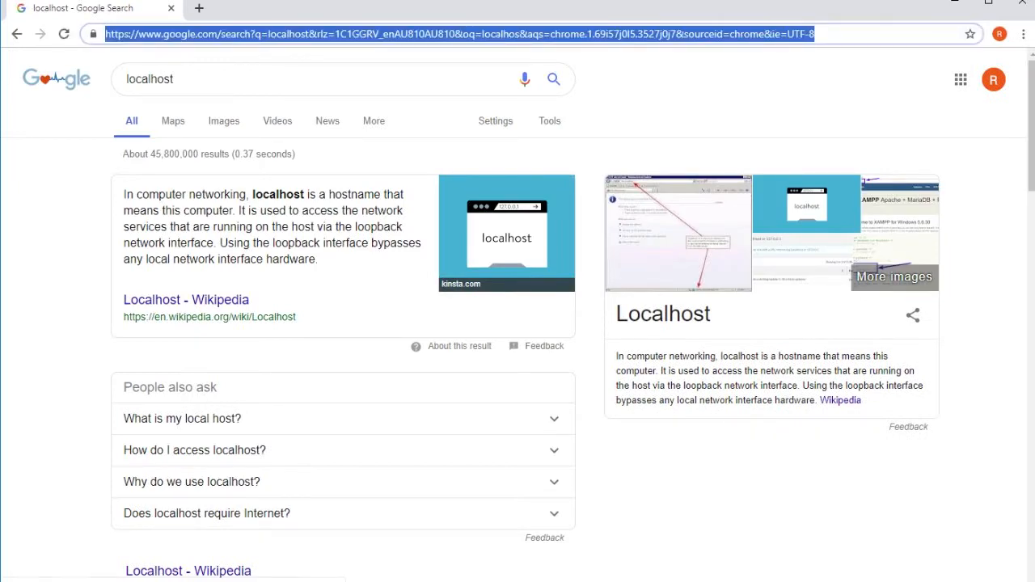
text(localhost)
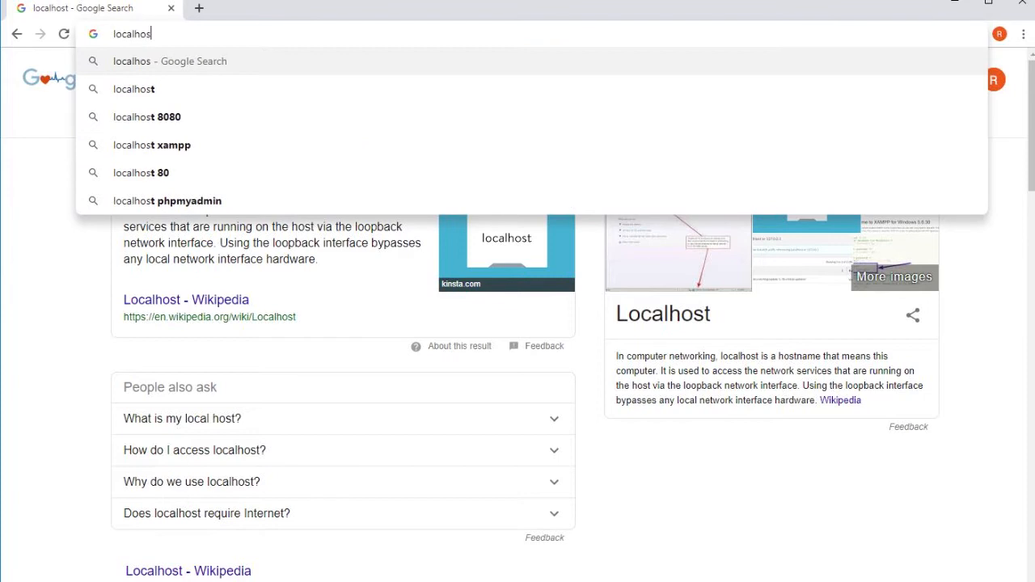
key(Return)
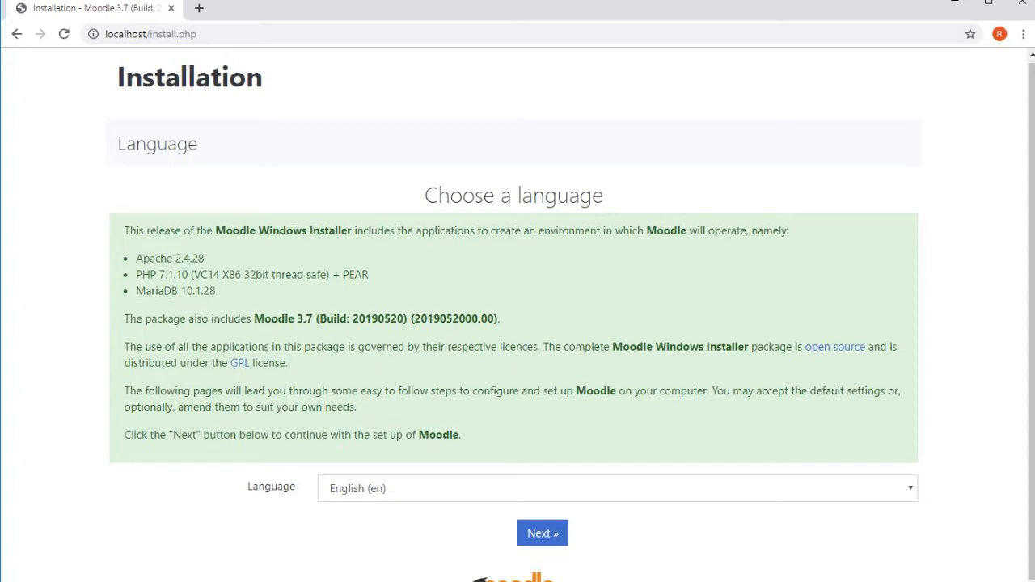
Keep English (en) as the installation language and continue the setup.
drag(254, 319, 448, 319)
click(448, 319)
click(543, 533)
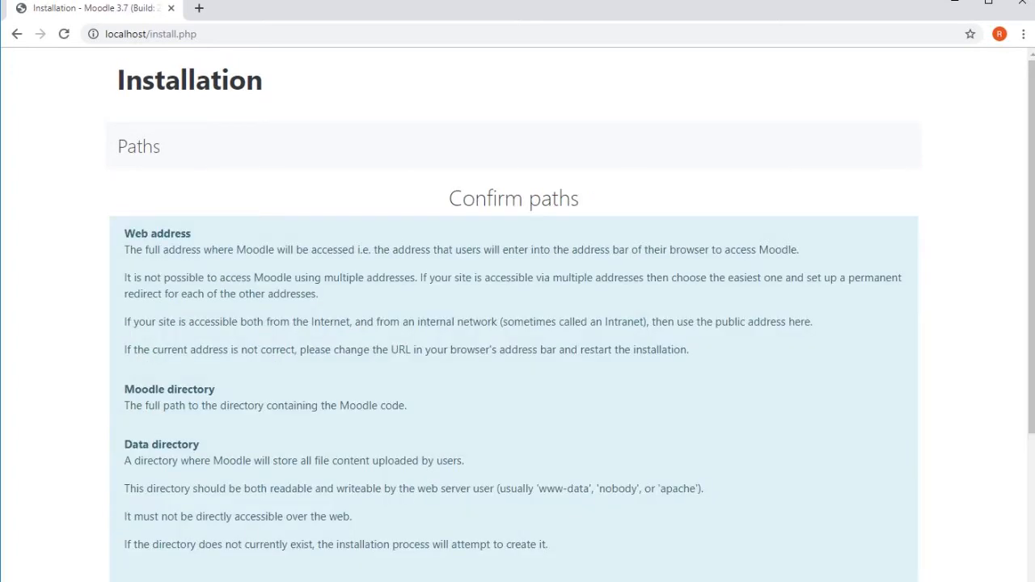
Accept the default web address, Moodle directory and data directory on the Confirm paths page.
scroll(518, 323, down, 1)
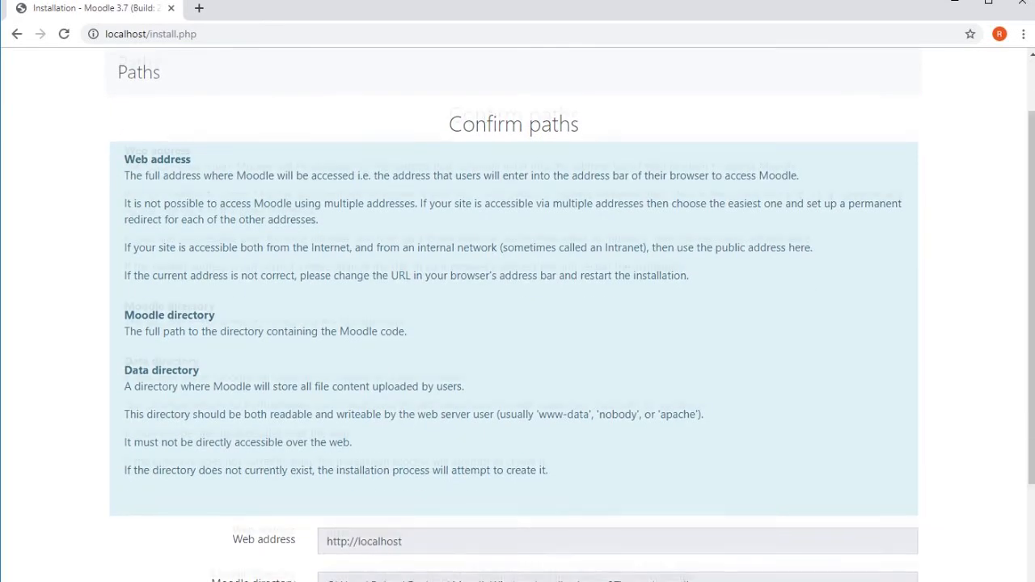
scroll(518, 324, down, 2)
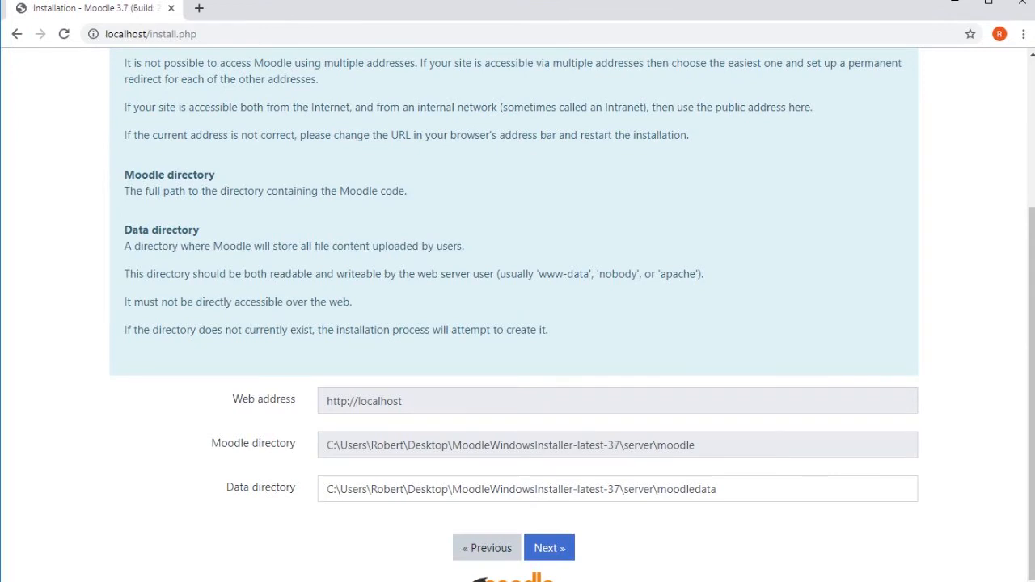
click(549, 547)
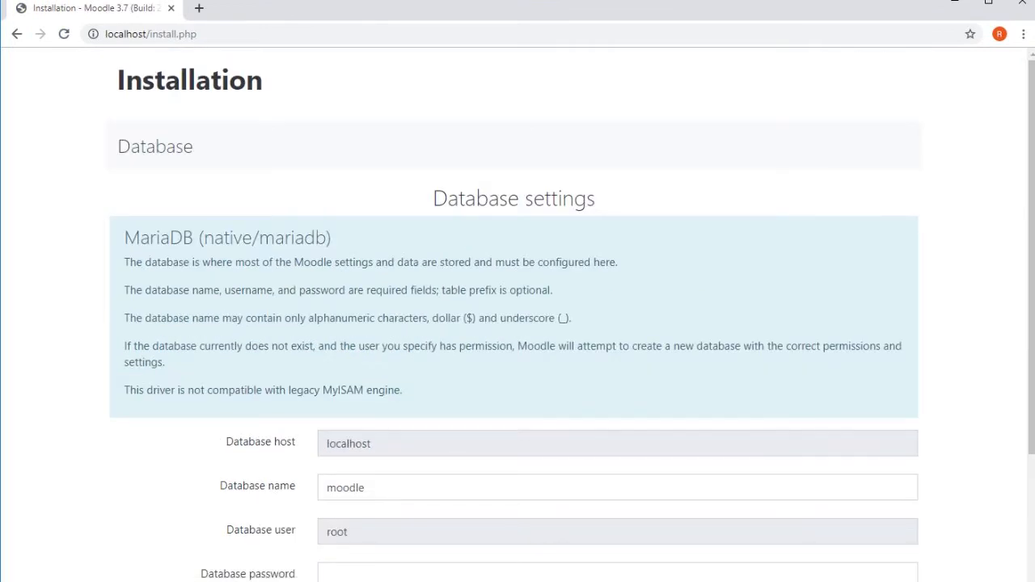
Submit the MariaDB database settings with the default name moodle and table prefix mdl_, leaving the database password and port blank.
scroll(518, 324, down, 2)
click(618, 401)
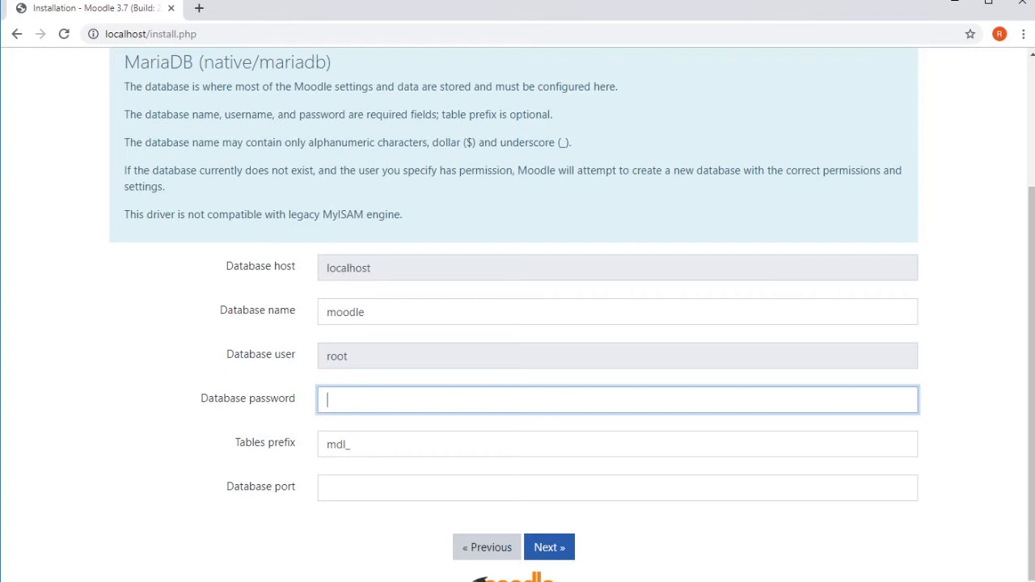
click(549, 548)
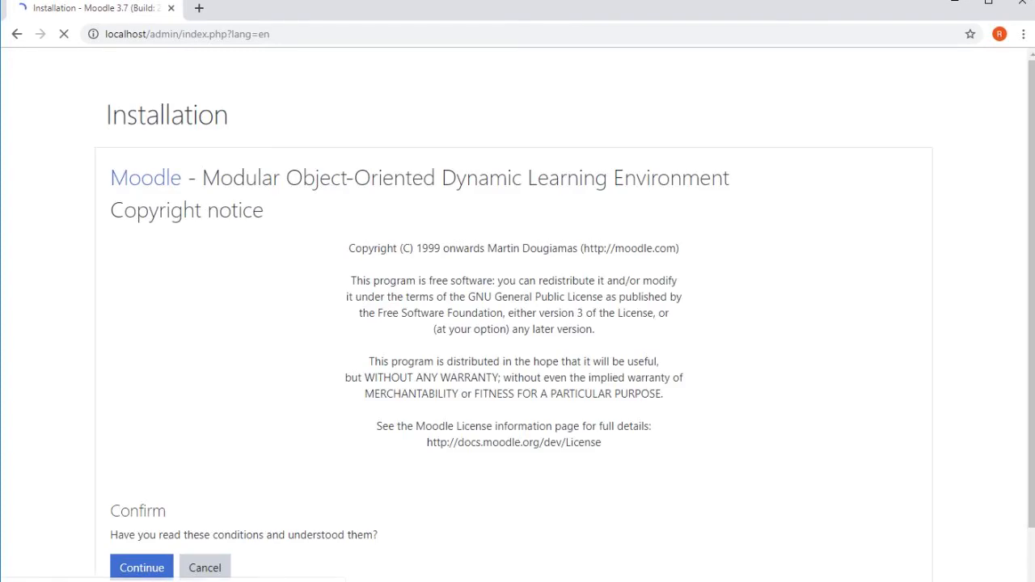
Accept the copyright conditions and continue through the server checks and the component installation.
scroll(518, 315, down, 1)
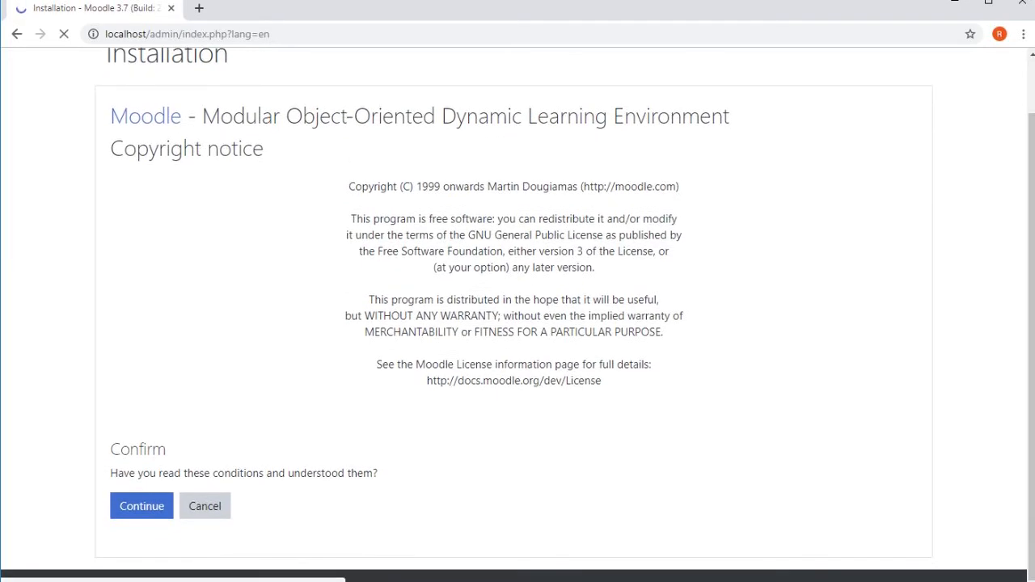
click(142, 507)
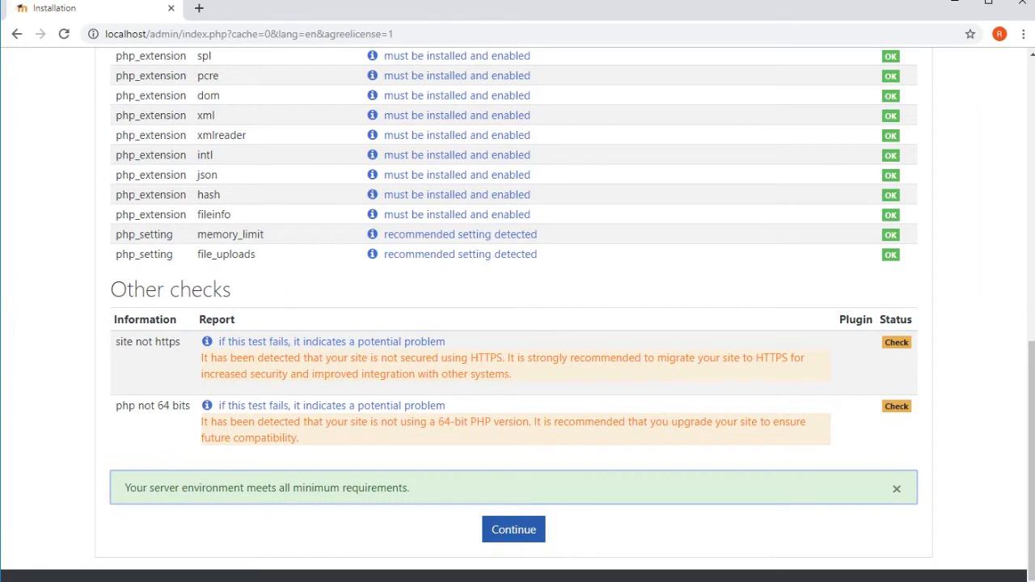
click(514, 530)
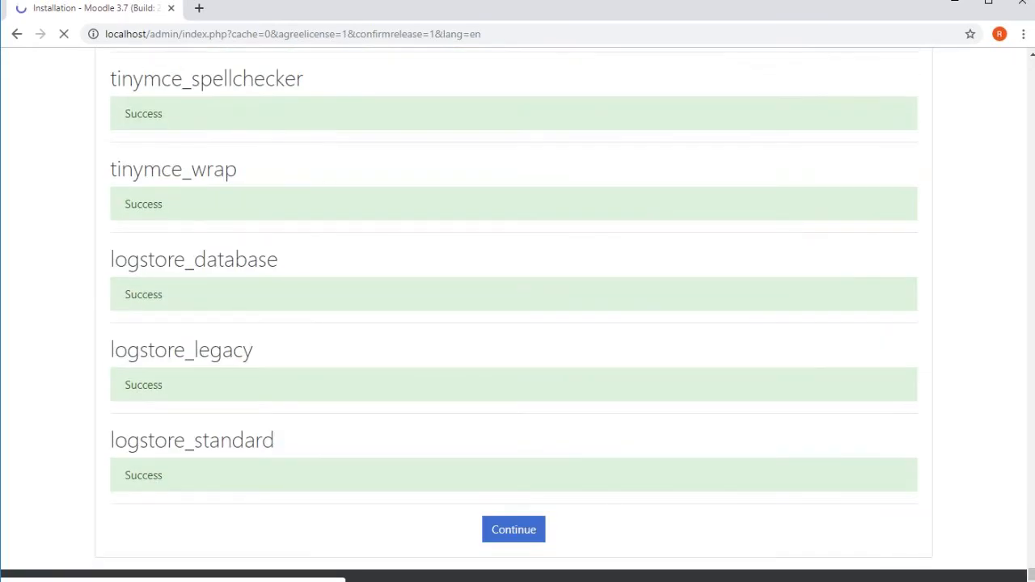
click(513, 530)
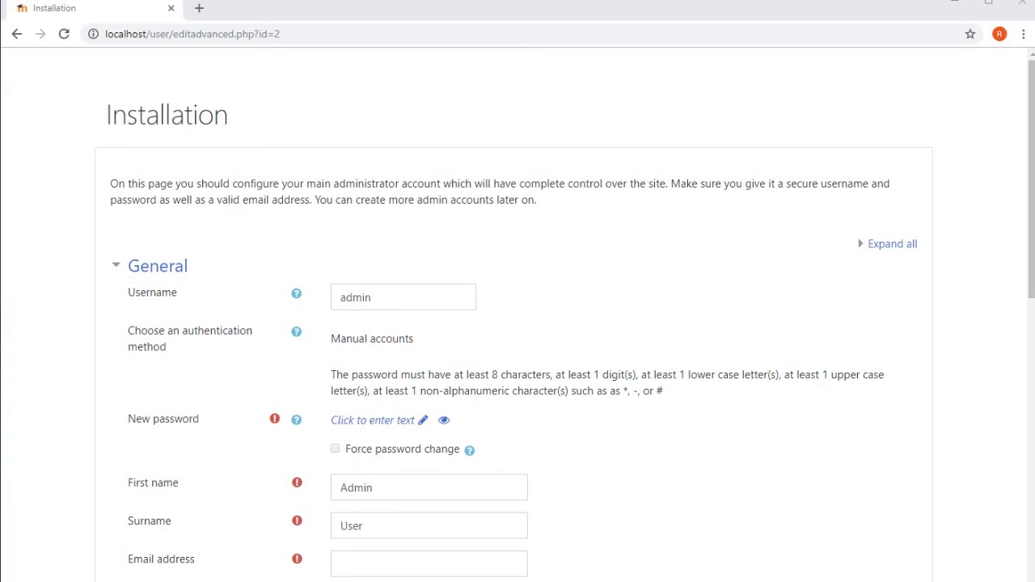
Enter the new password for the main administrator account, keeping the username admin.
scroll(444, 275, down, 2)
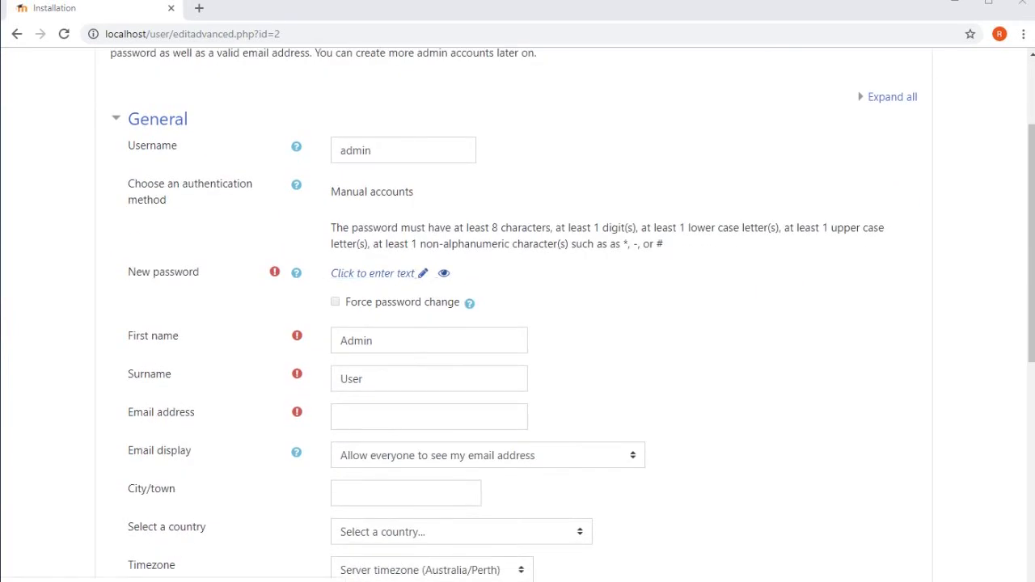
click(373, 273)
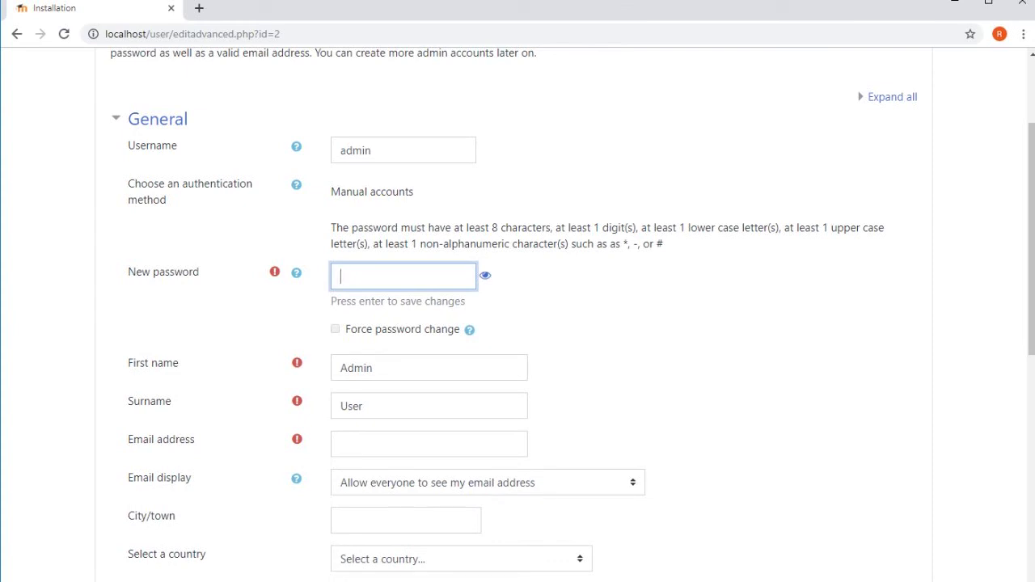
text(•••••••••••••)
Enter the administrator's email address, leave the other profile fields at their defaults, and update the profile.
click(429, 444)
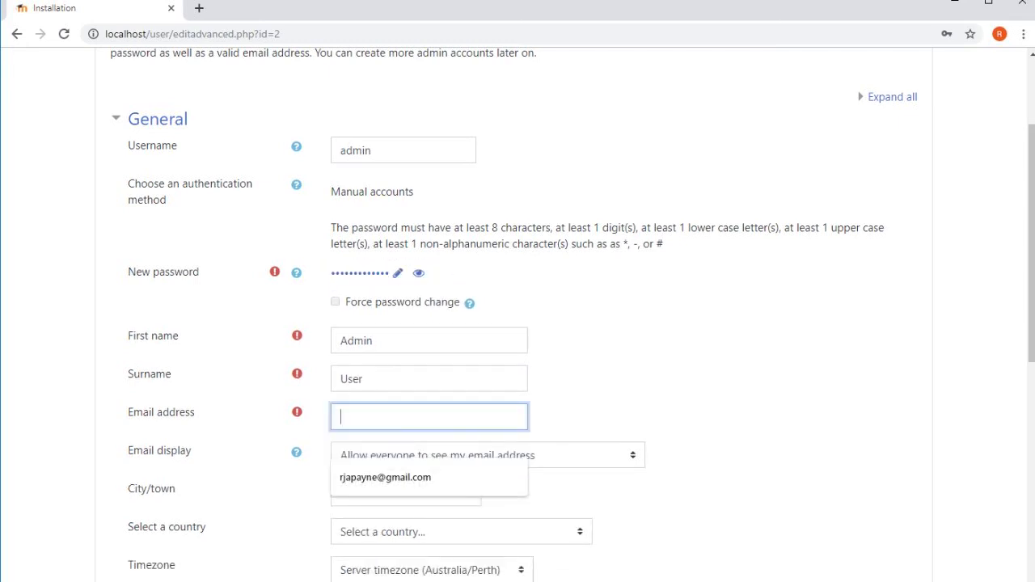
click(429, 437)
click(429, 417)
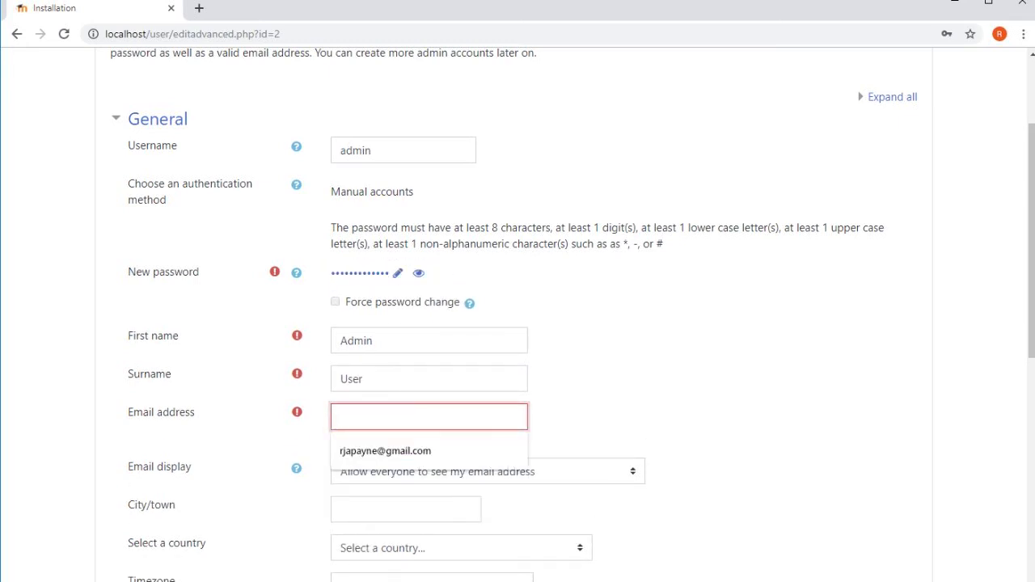
text(fakeemail@)
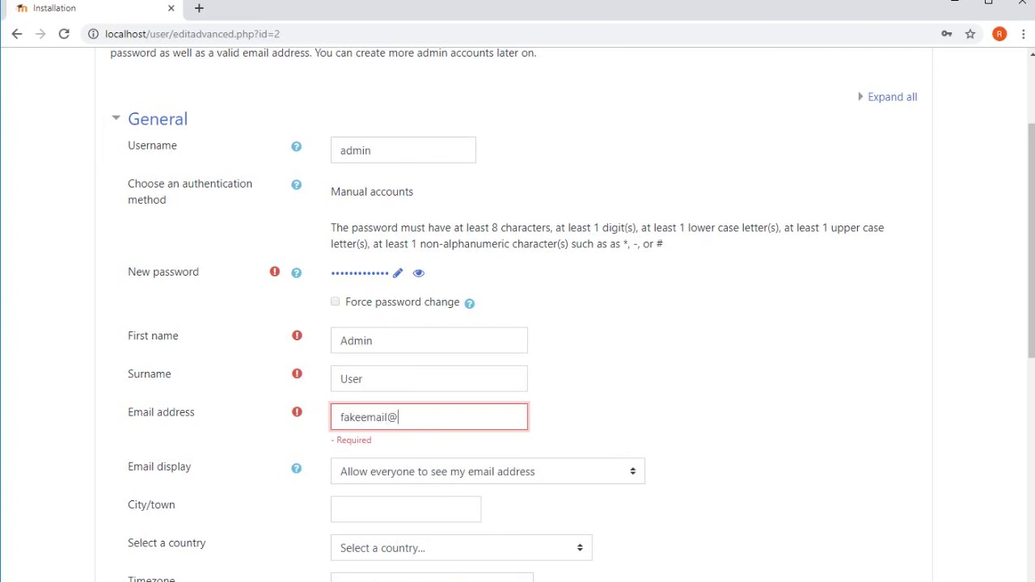
text(fake.k)
key(BackSpace)
text(fakedomain.com.fake)
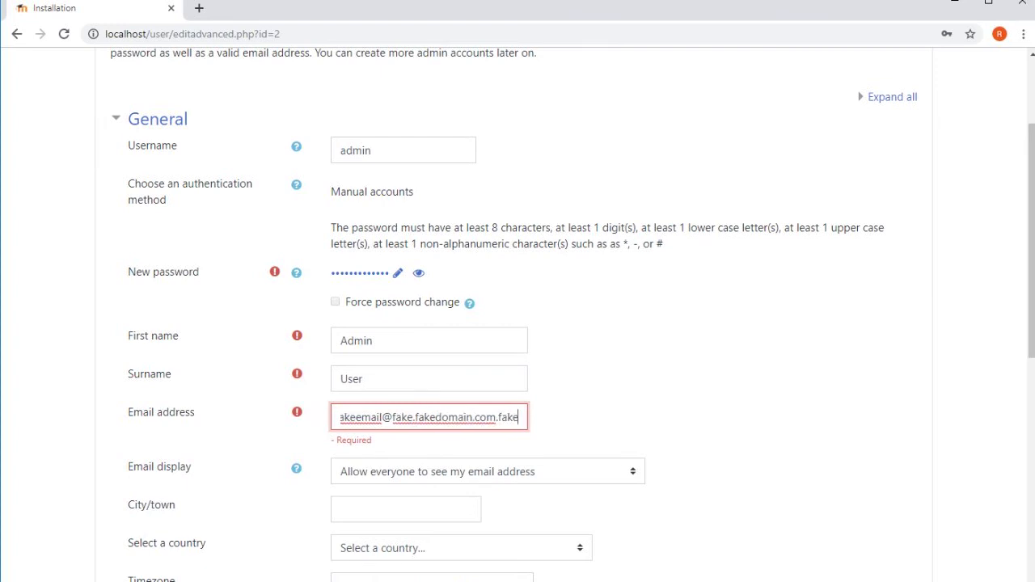
key(Tab)
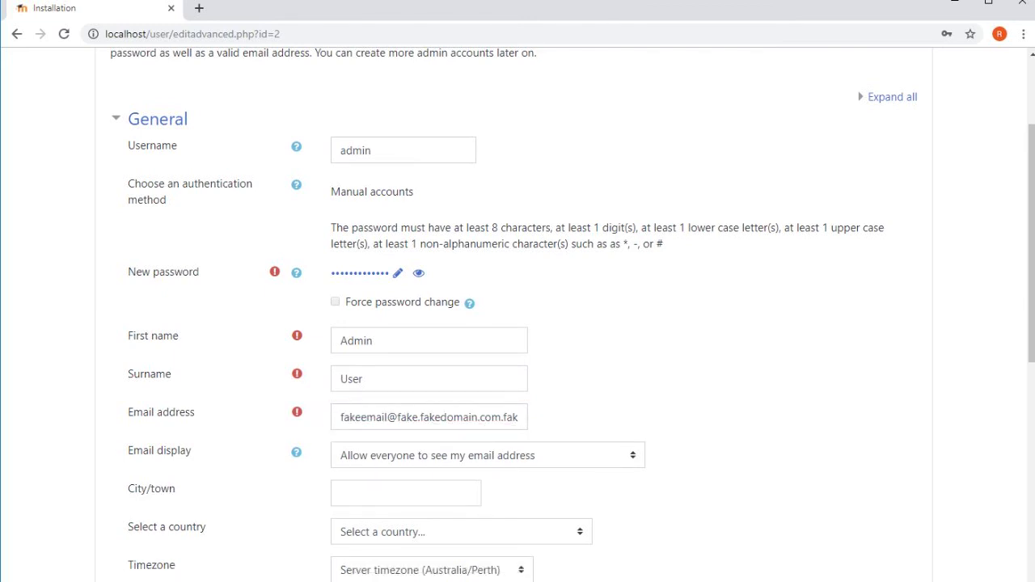
scroll(517, 323, down, 6)
click(384, 485)
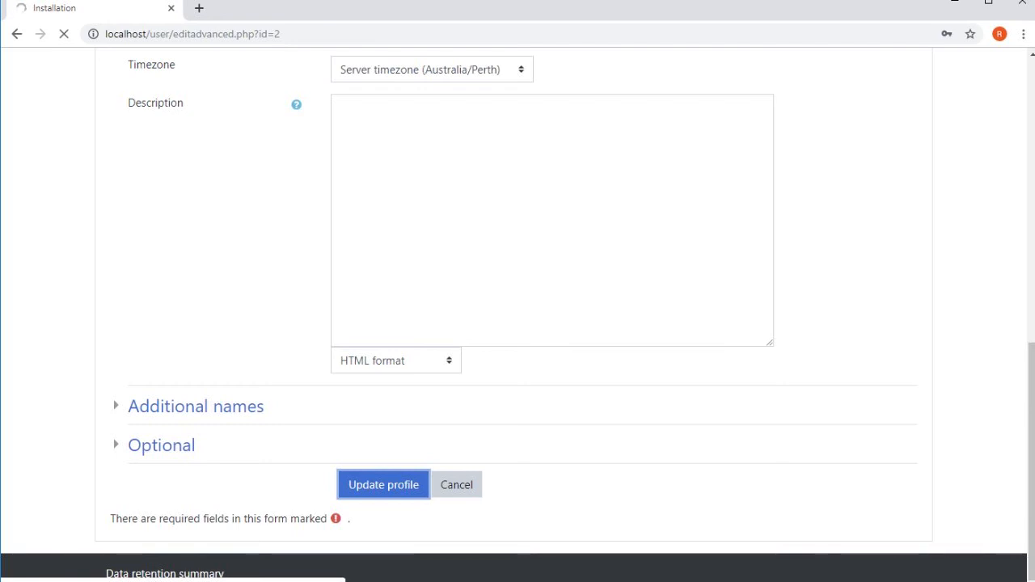
scroll(515, 314, up, 1)
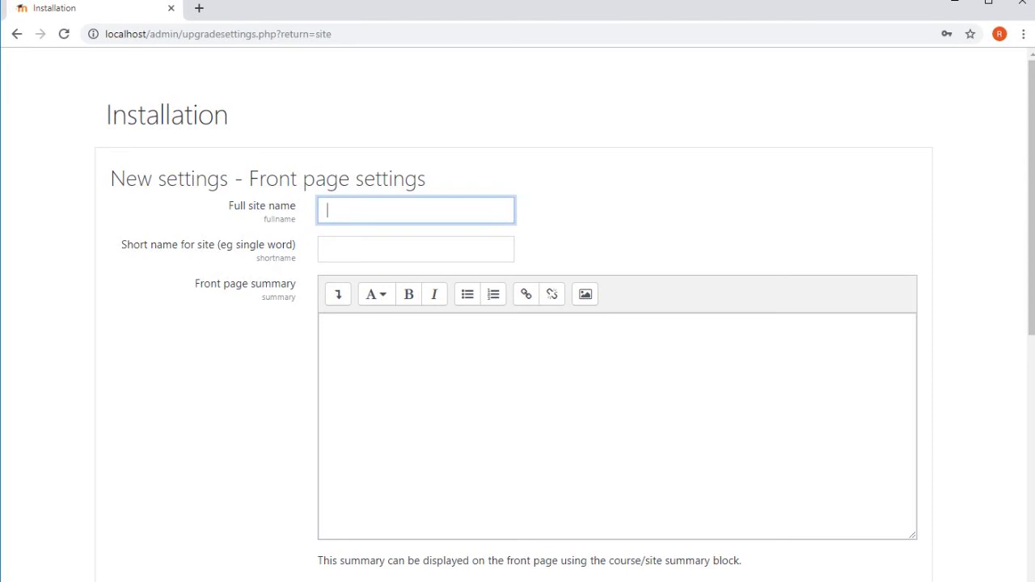
Name the site 3.7 Test Site with the short name testsite and save the front page settings with the default timezone and self registration.
text(3.7 Test Site)
key(Tab)
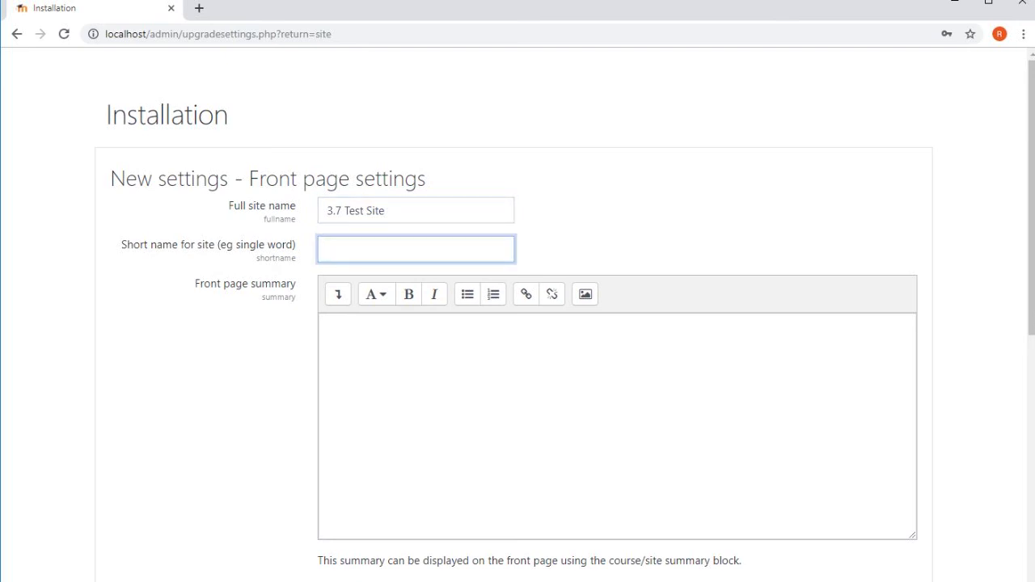
text(testsite)
scroll(518, 324, down, 3)
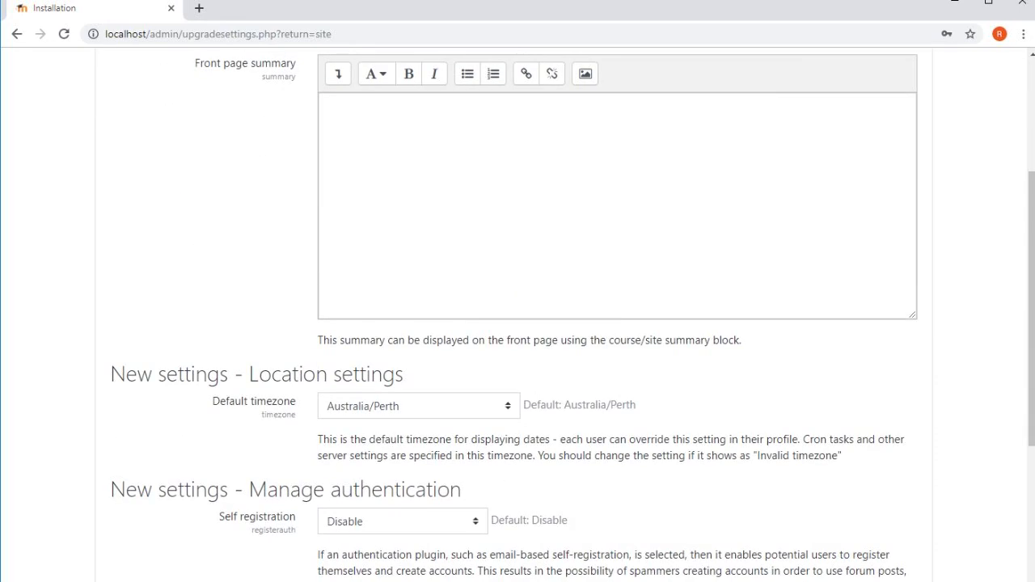
scroll(517, 324, down, 3)
click(152, 501)
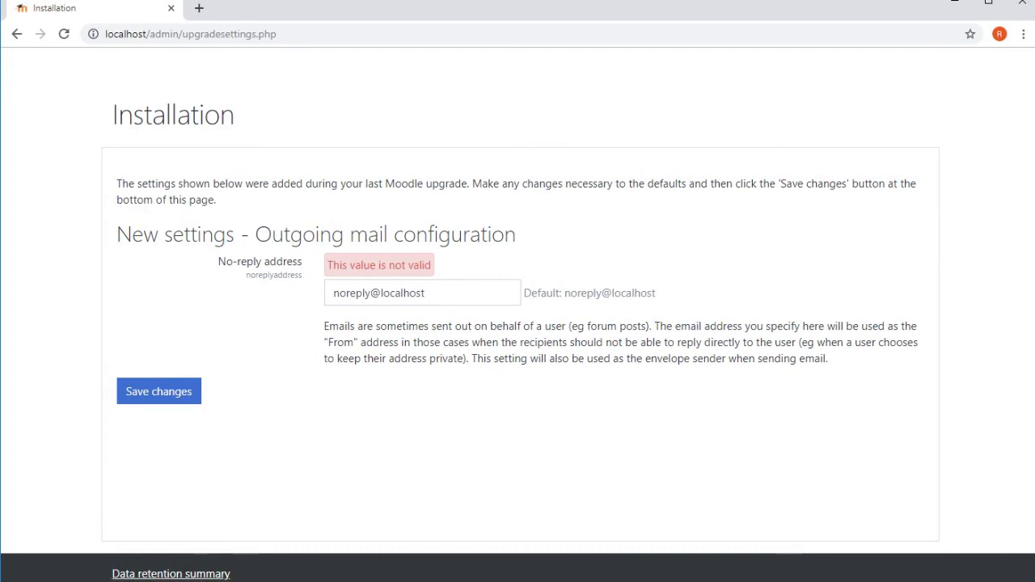
Complete the no-reply address with a full domain in the outgoing mail configuration and save the changes.
click(429, 293)
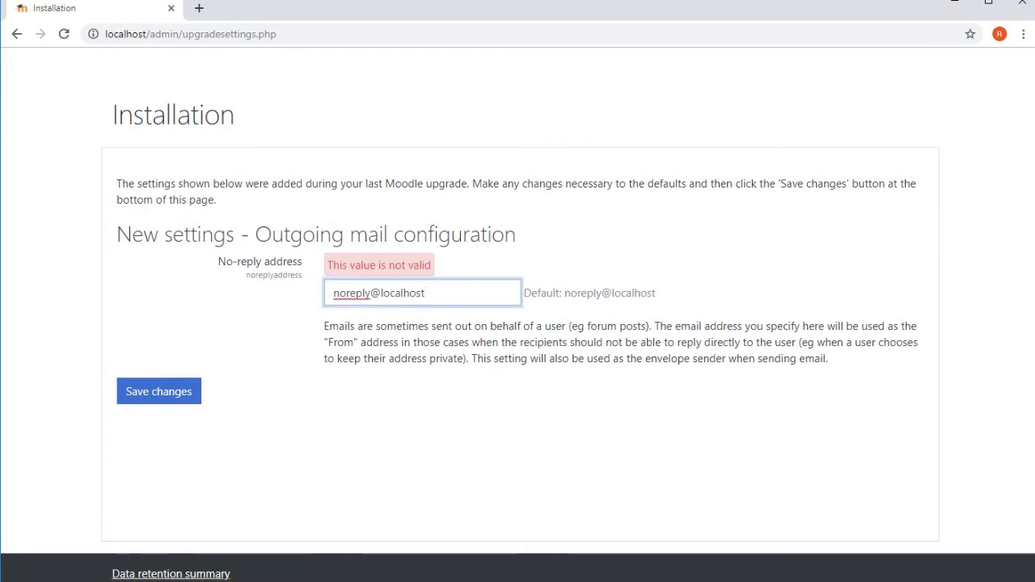
text(.fake.com.au)
key(Tab)
key(Return)
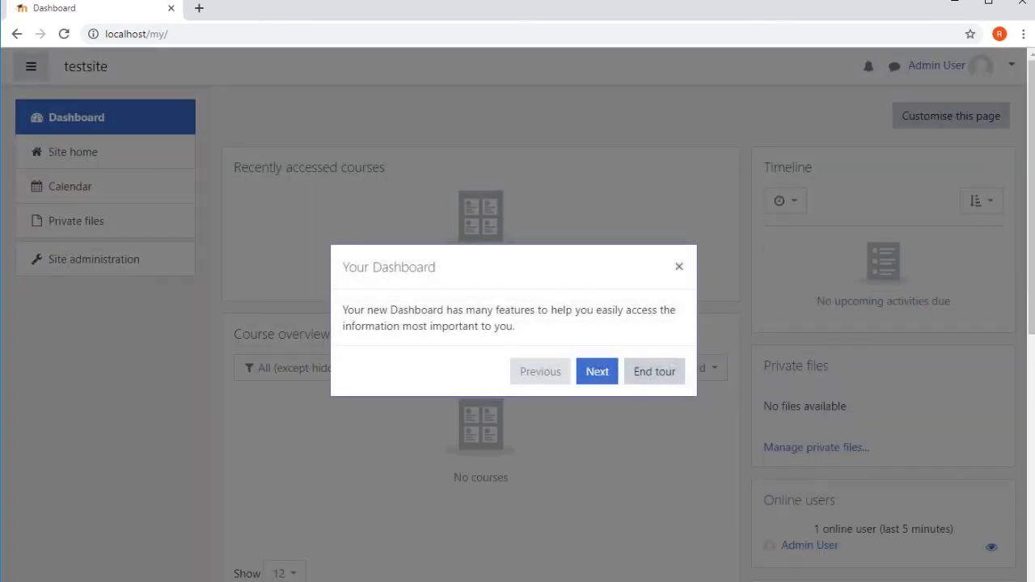
Step through the dashboard tour and examine the user menu, the navigation drawer and the dashboard blocks.
click(597, 371)
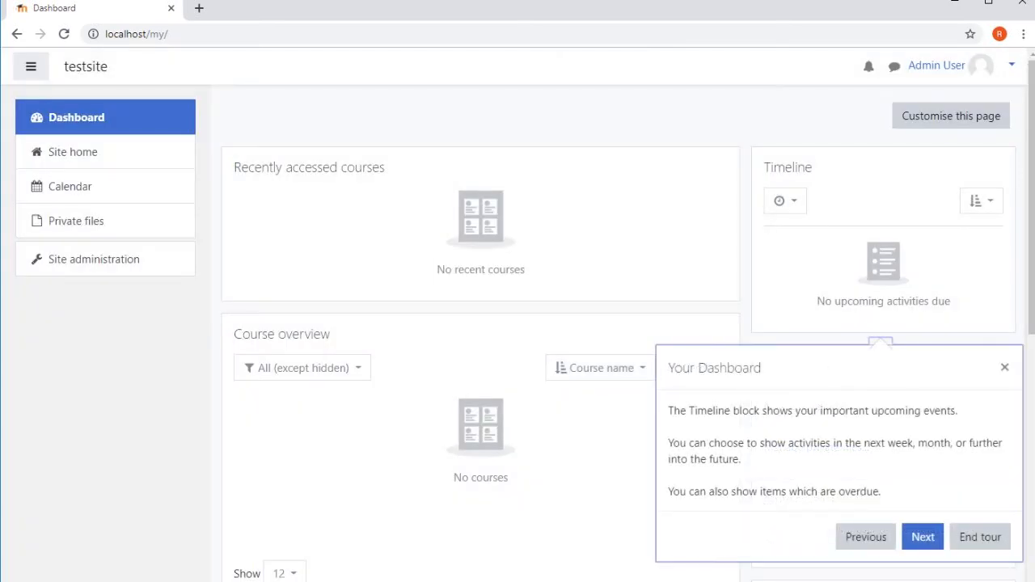
click(923, 538)
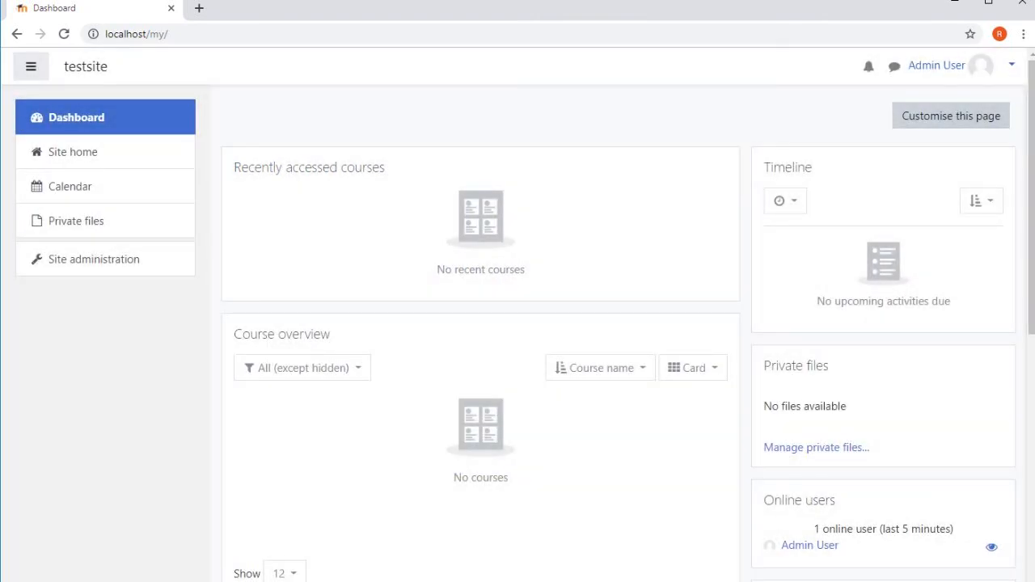
click(1012, 65)
click(1012, 65)
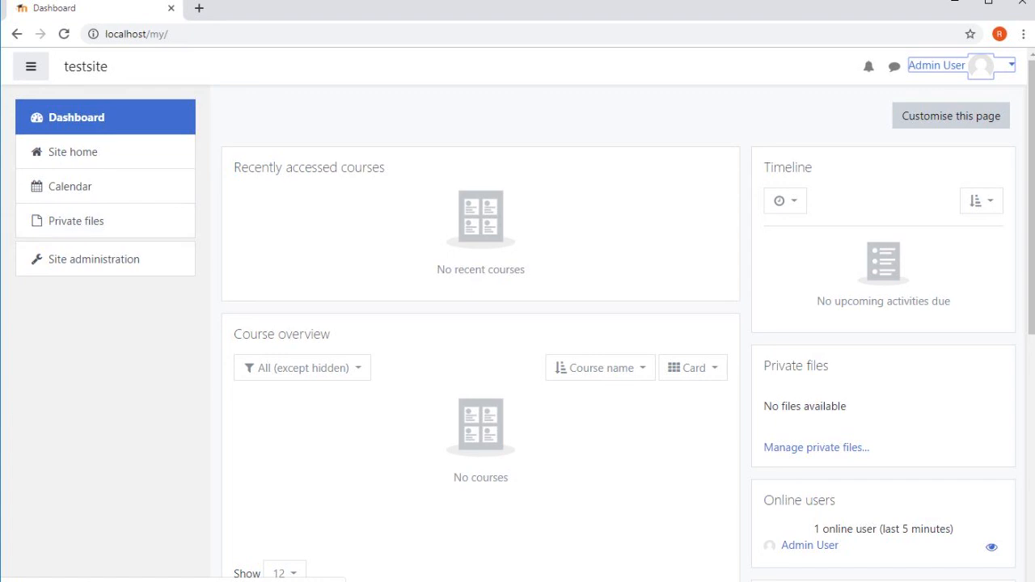
click(31, 67)
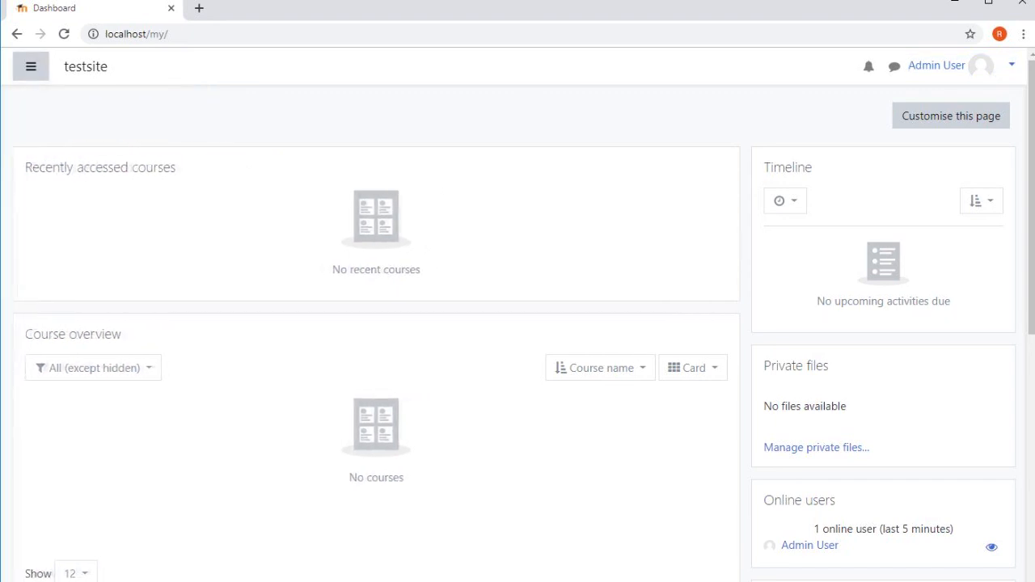
scroll(518, 324, down, 5)
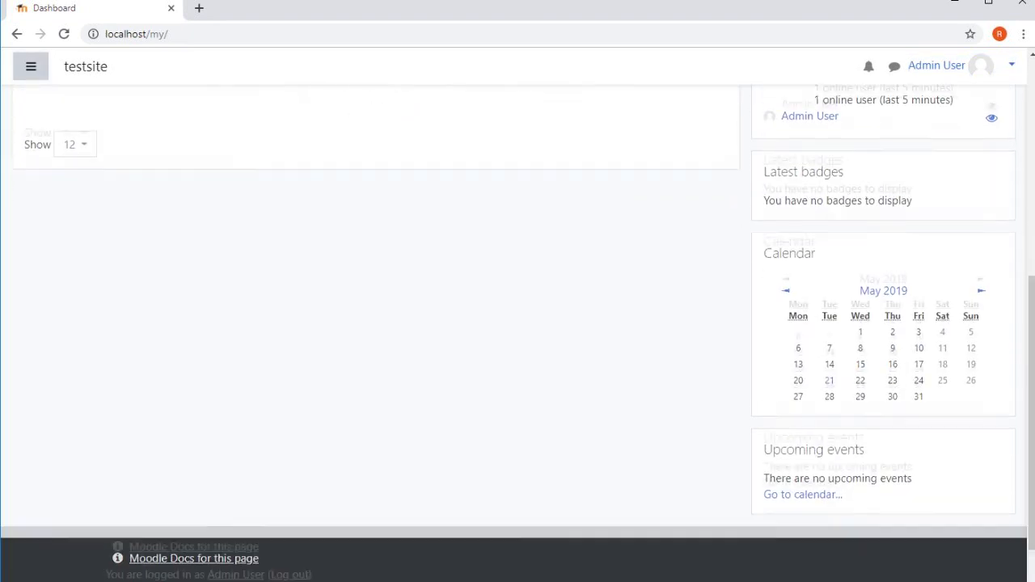
scroll(518, 324, up, 5)
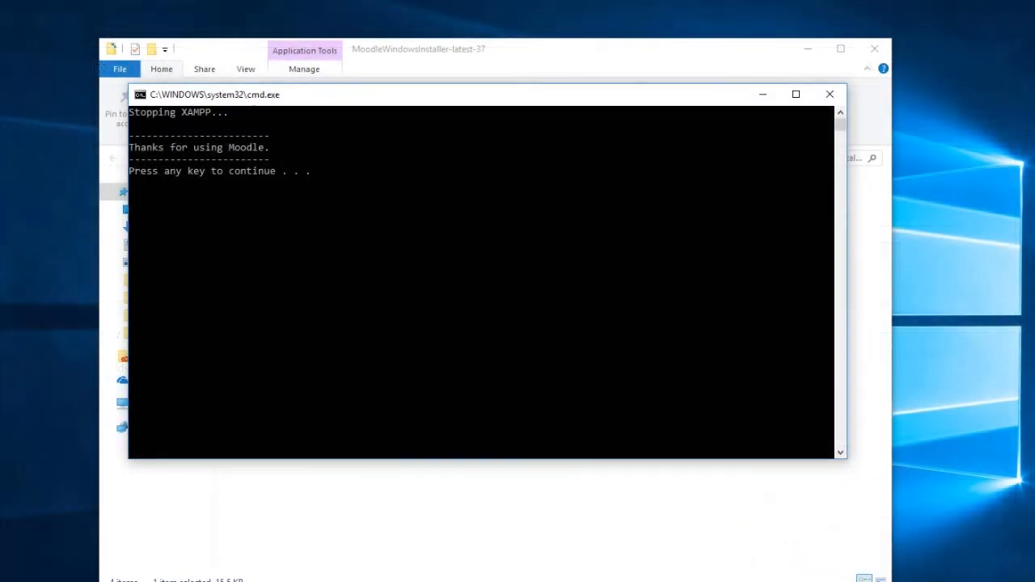
Dismiss the XAMPP stop console and run Stop Moodle.exe from the MoodleWindowsInstaller-latest-37 folder in File Explorer.
key(Return)
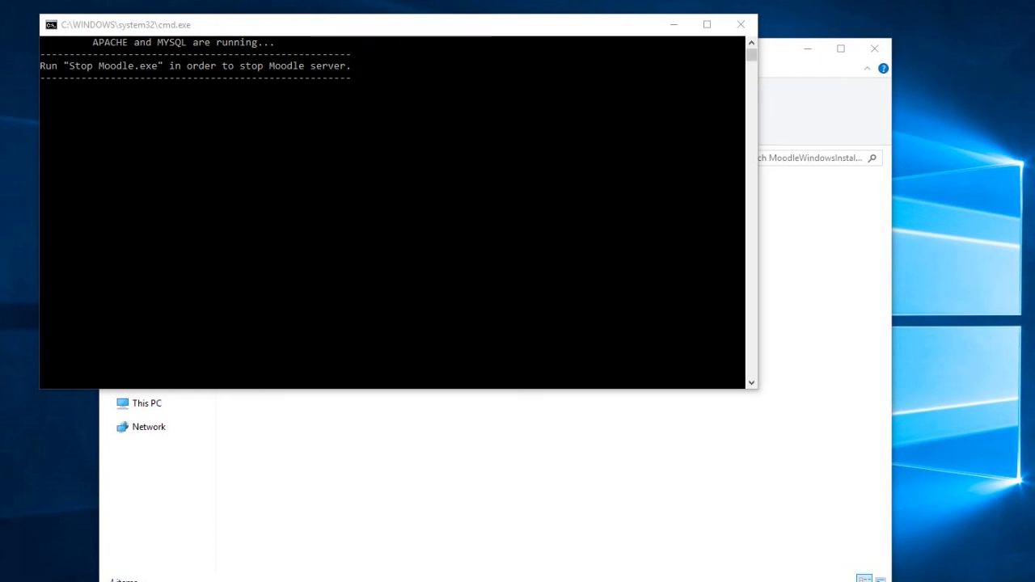
click(531, 429)
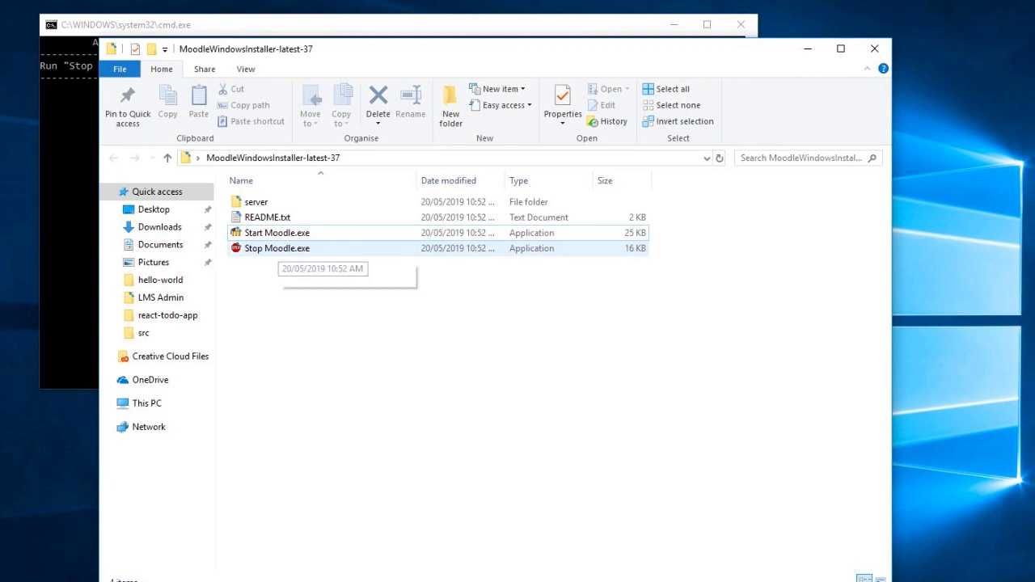
click(275, 248)
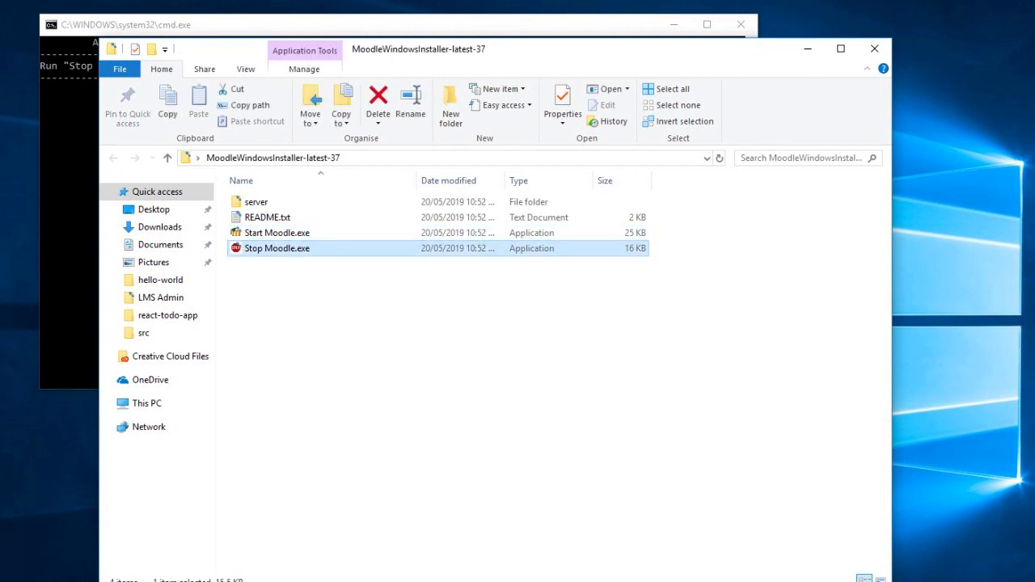
key(Return)
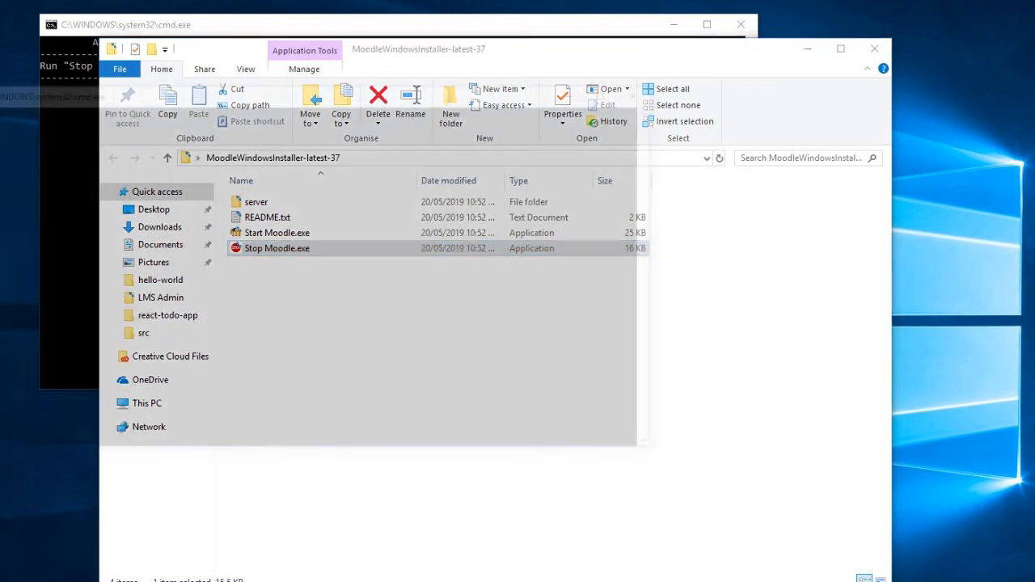